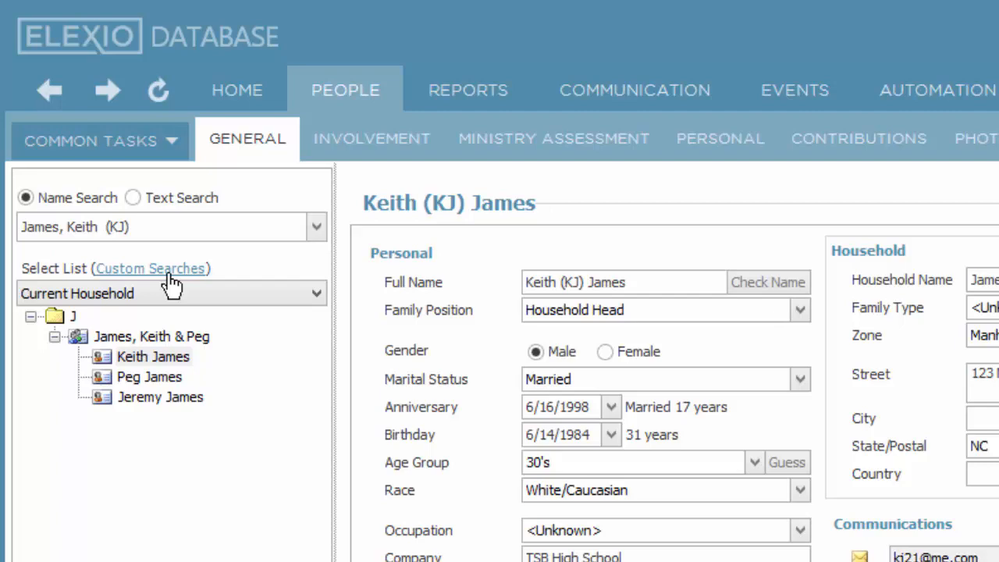
Look through the available people lists, then open the custom search manager and examine the AC 4068 search's name and filter.
click(316, 293)
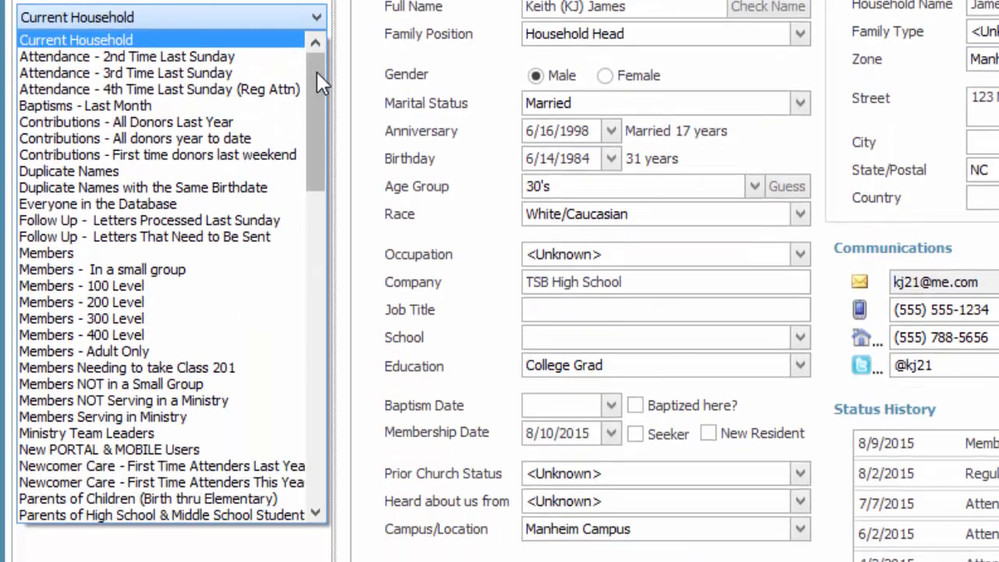
drag(314, 71, 310, 425)
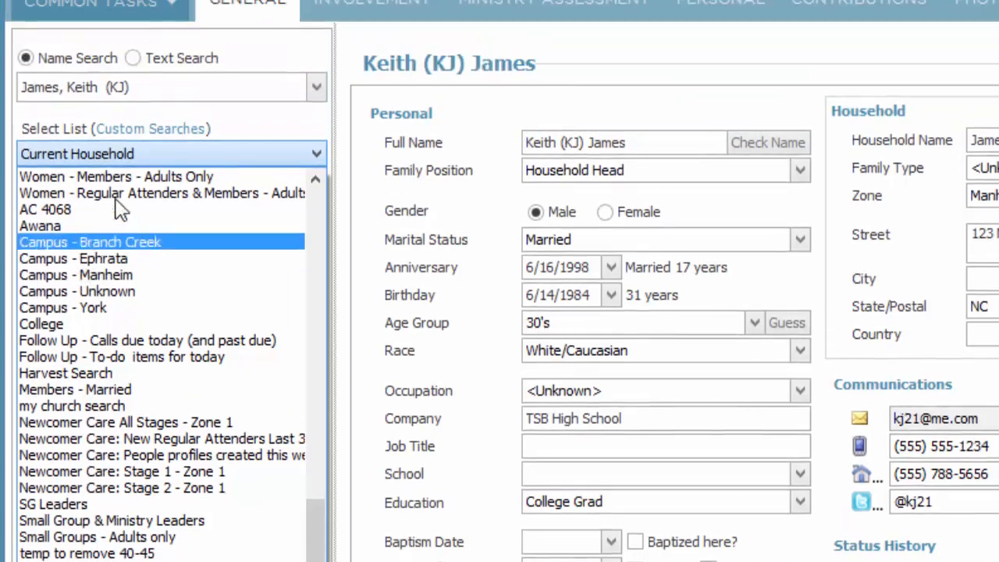
click(146, 180)
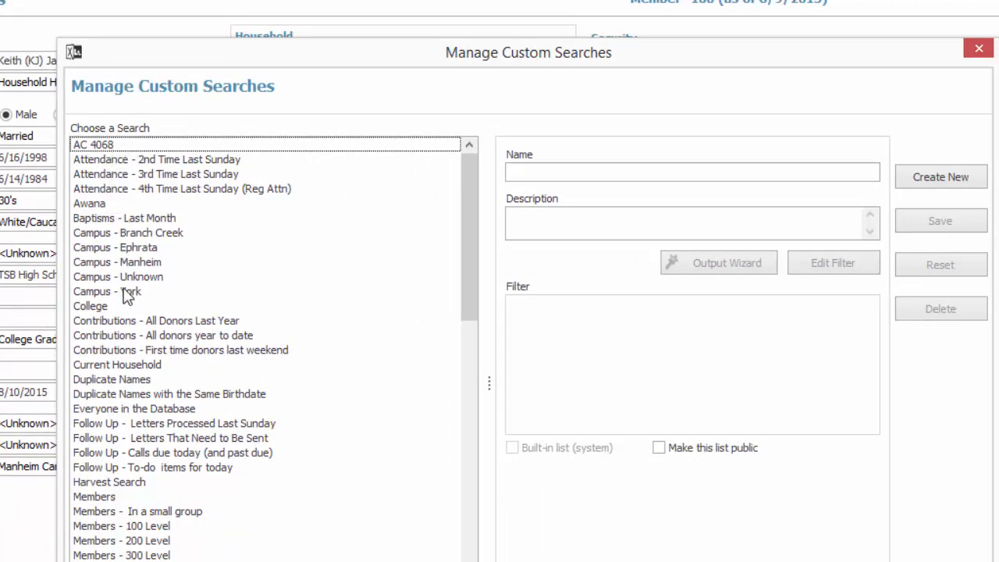
click(105, 144)
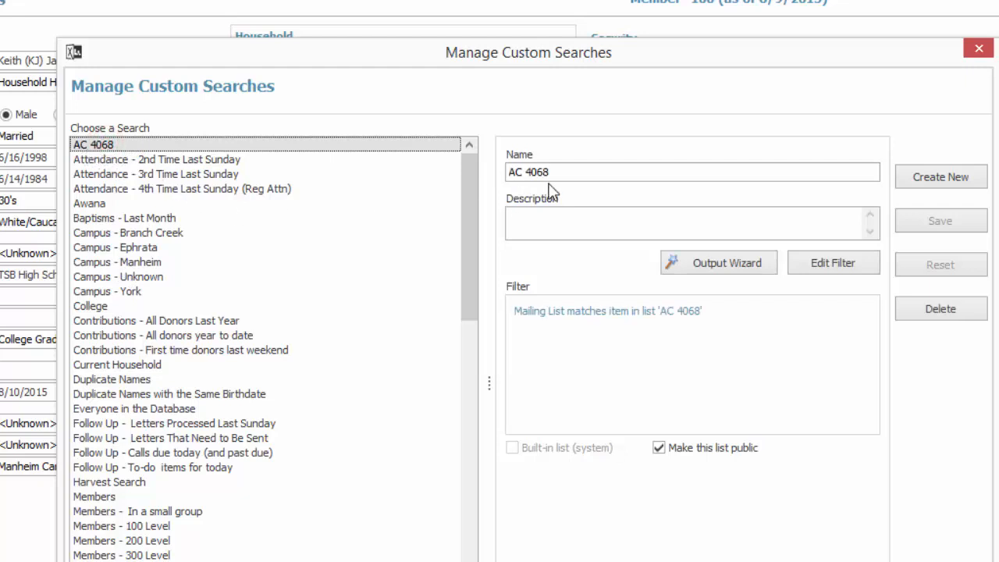
drag(560, 172, 488, 172)
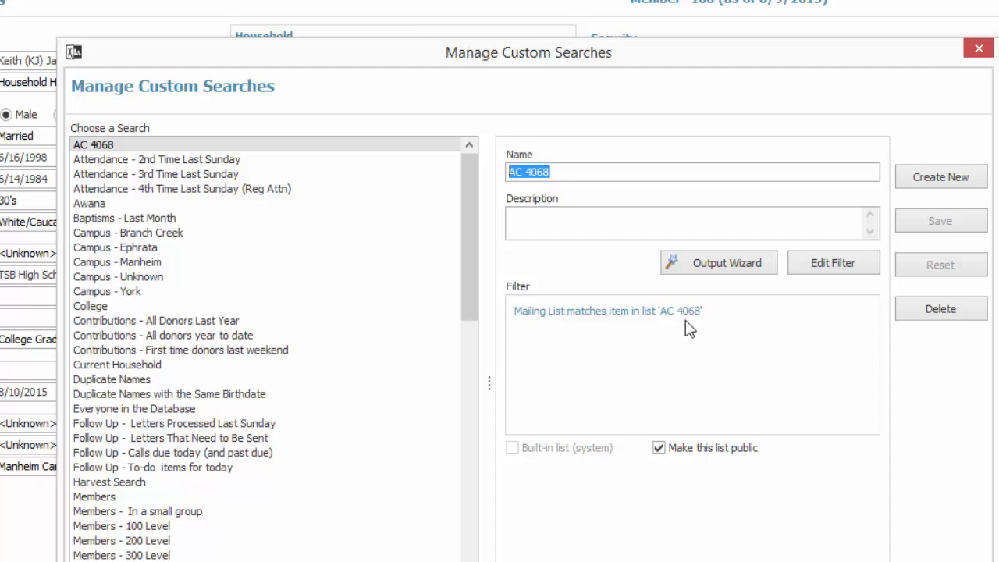
Create a new custom search named "Regular Attenders - no small group".
click(913, 175)
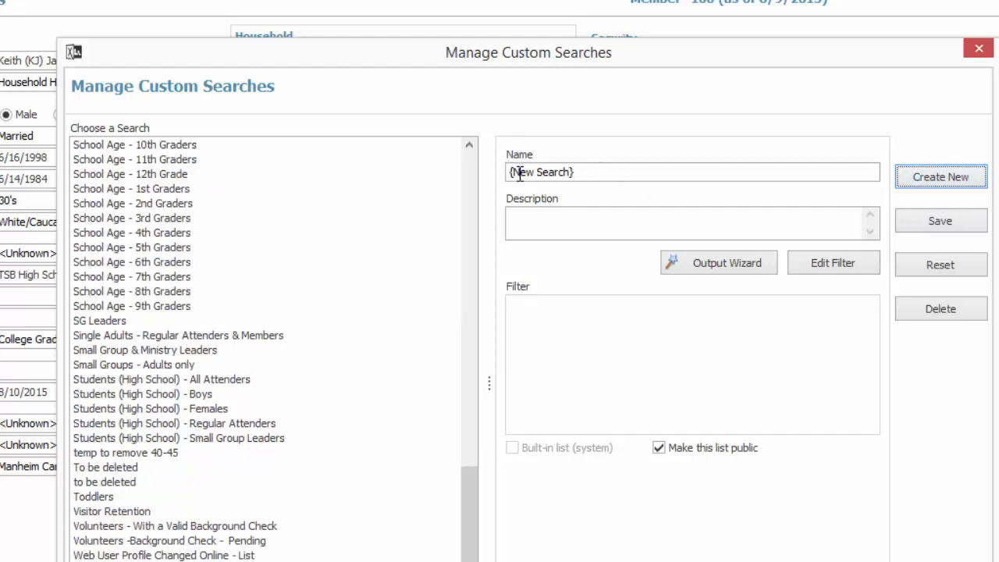
drag(588, 172, 475, 182)
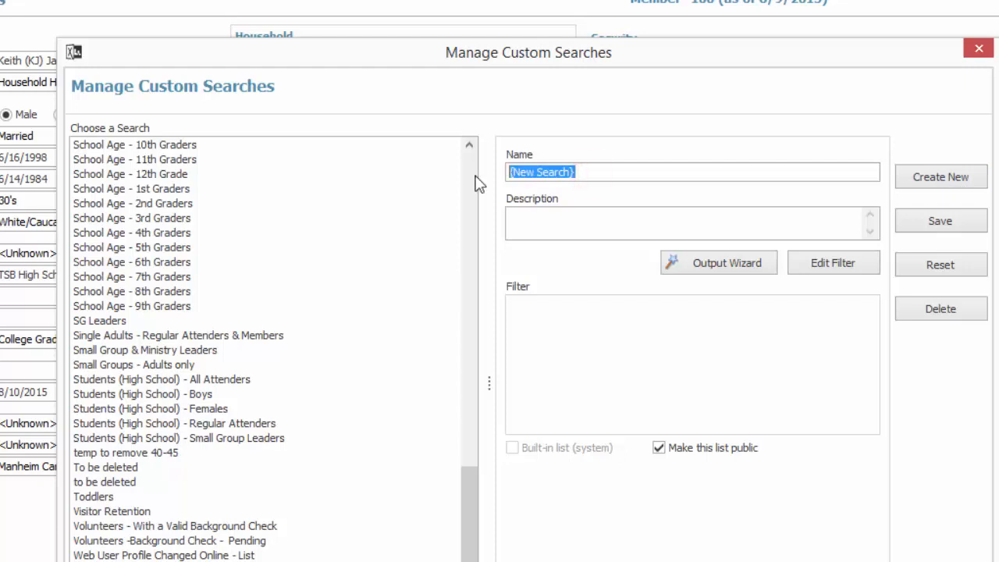
text(Regular Atten)
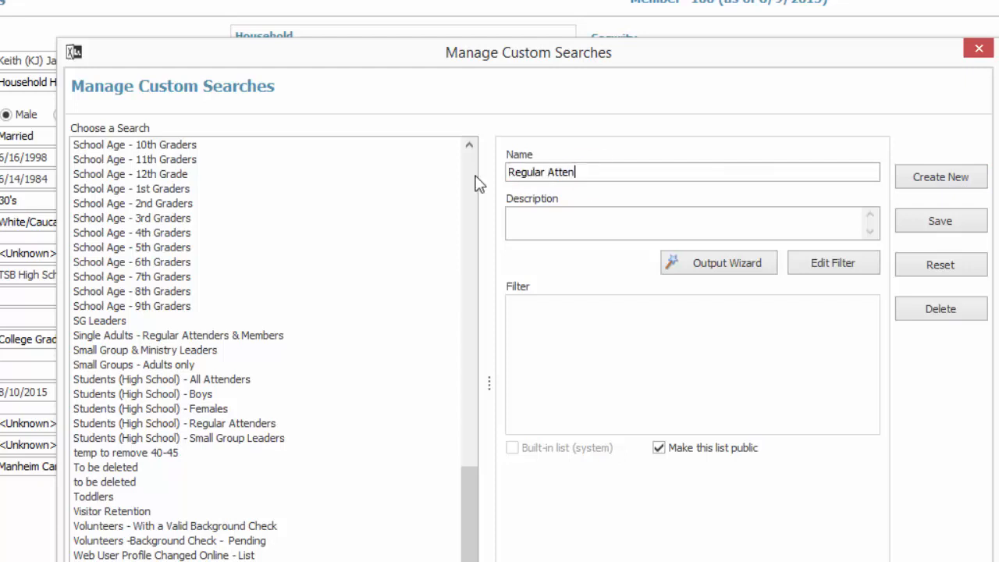
text(ders - no small group)
Edit the search's filter and add the criterion Status matches item in list "Regular Attender".
click(828, 264)
click(445, 172)
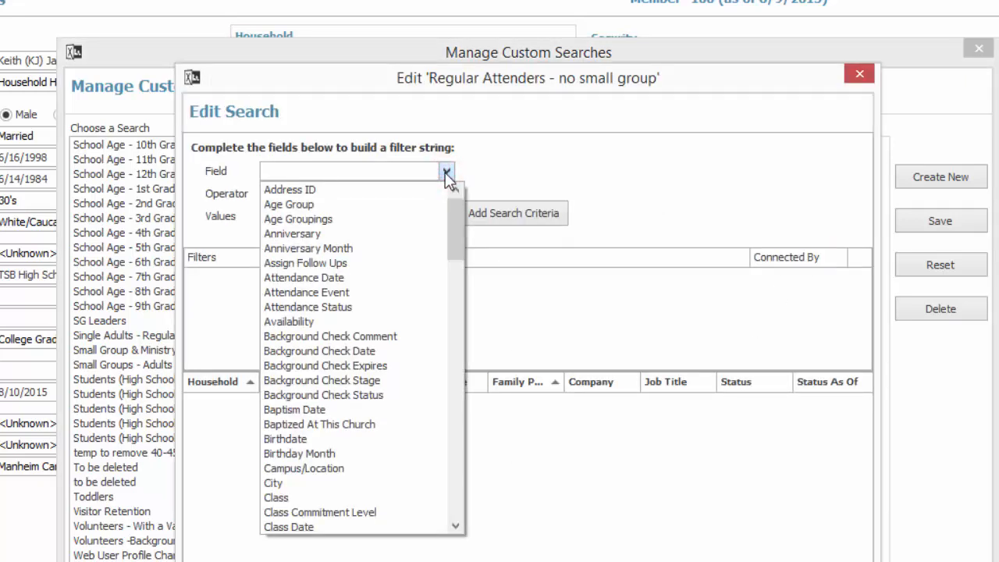
click(456, 511)
click(456, 506)
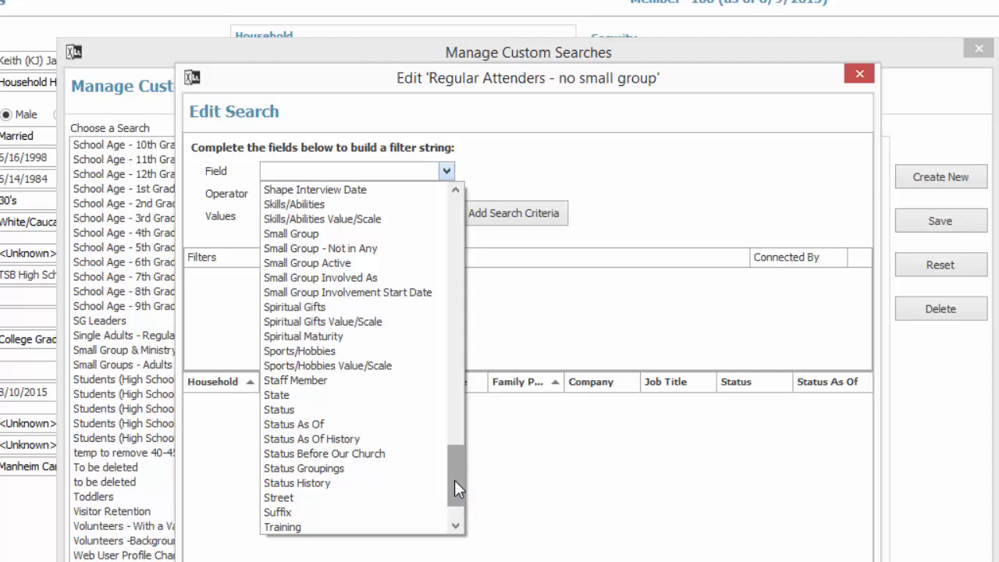
click(281, 409)
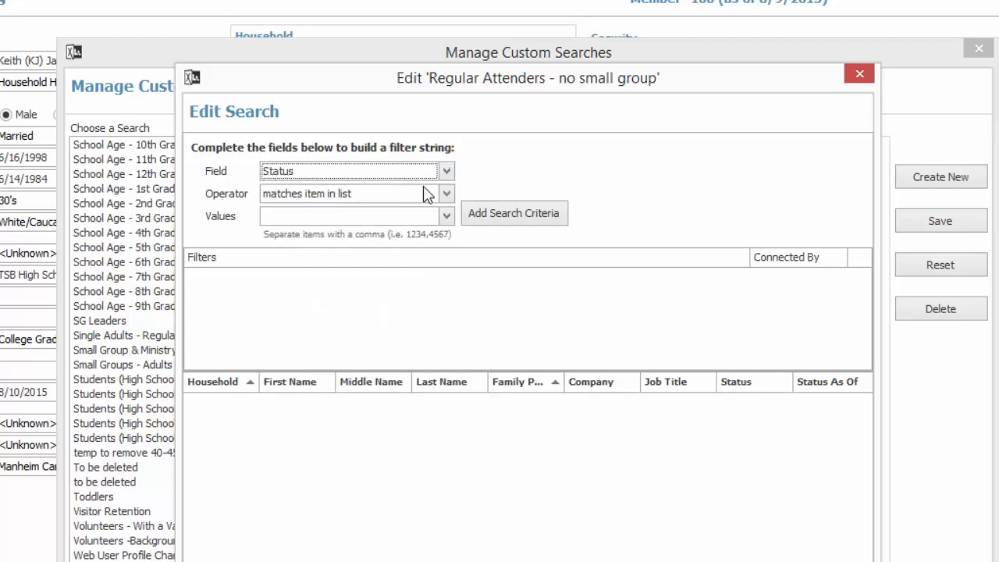
click(446, 194)
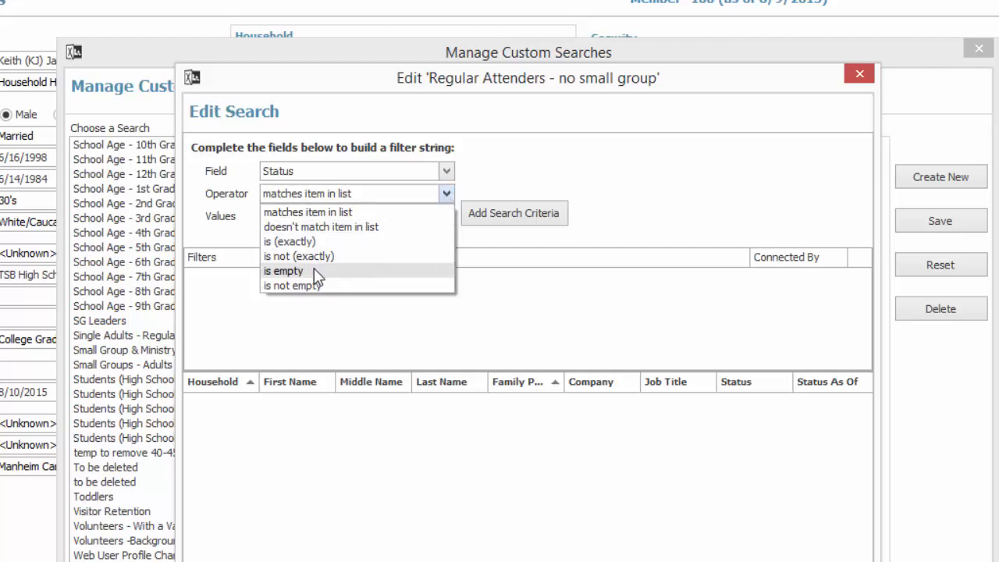
click(313, 210)
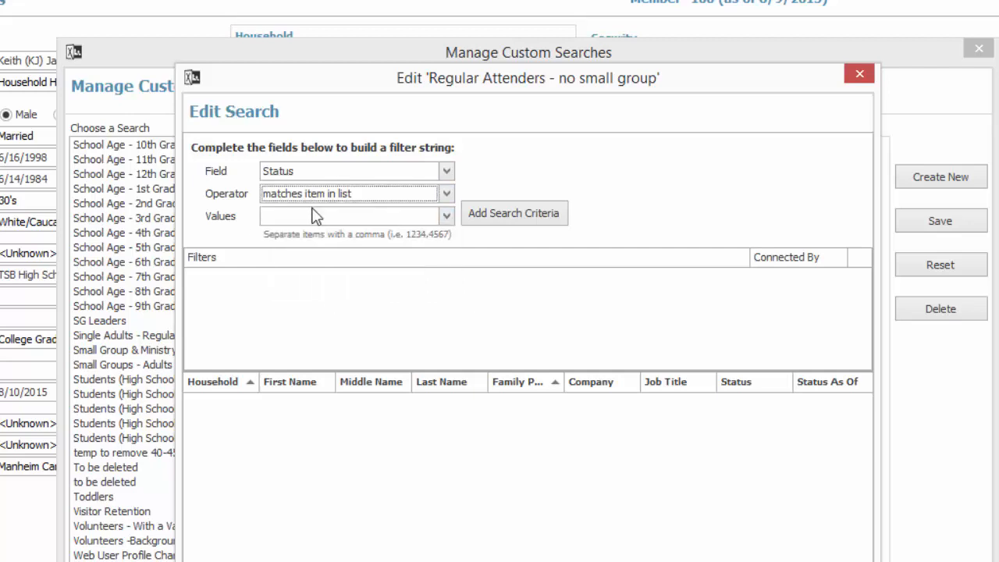
click(445, 215)
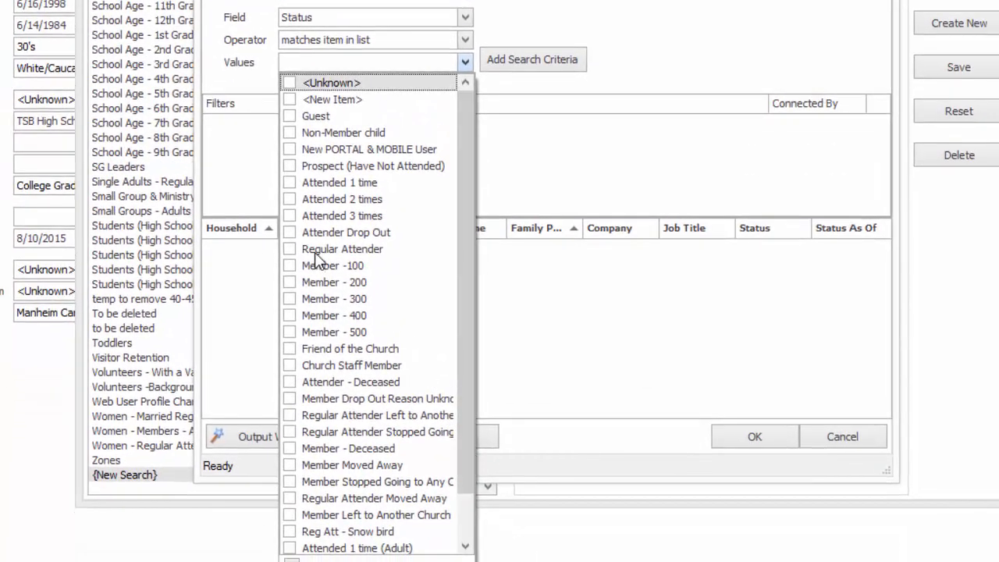
click(290, 249)
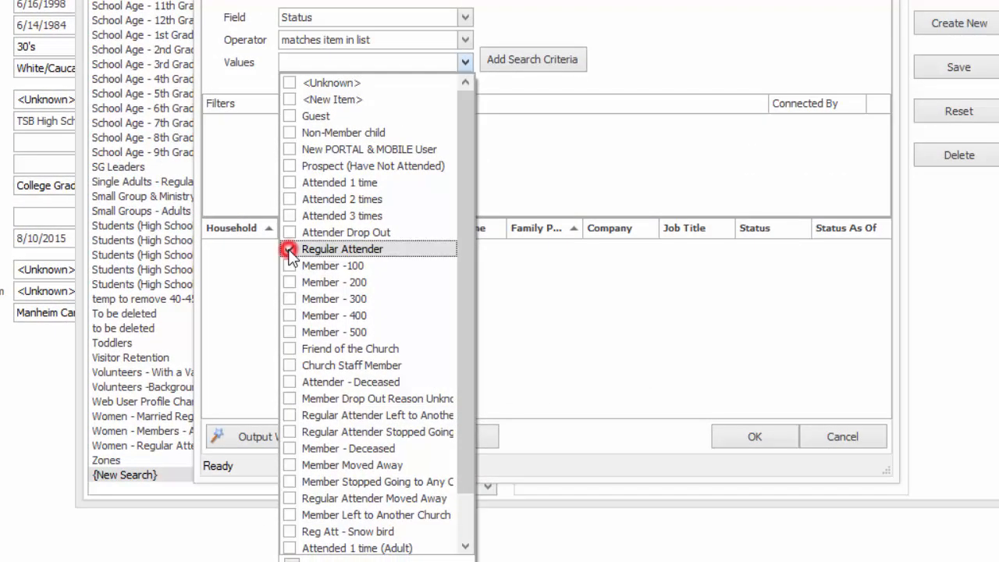
click(537, 65)
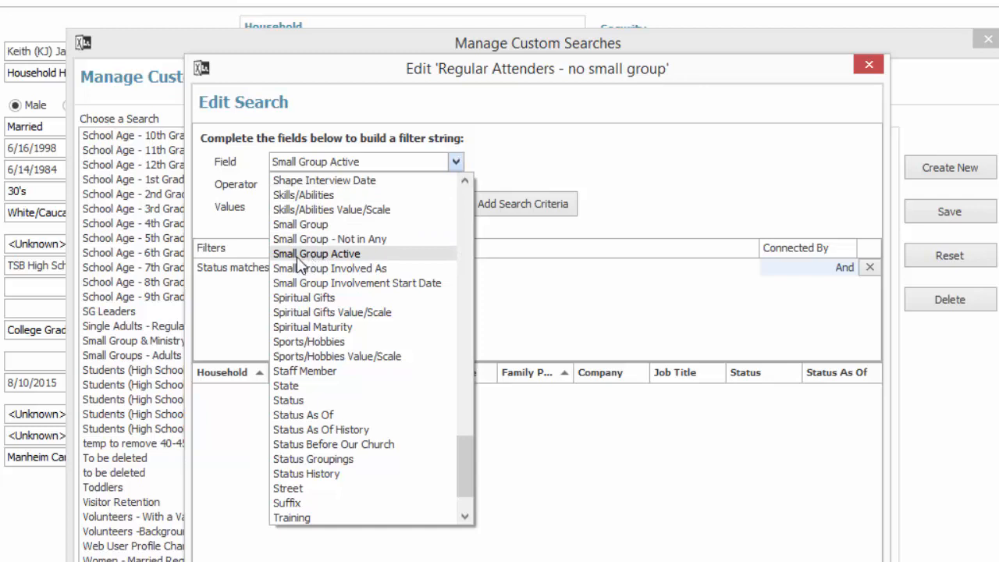
Add the criterion Small Group Active is (exactly) Yes, connected by And, and save the custom search.
click(326, 254)
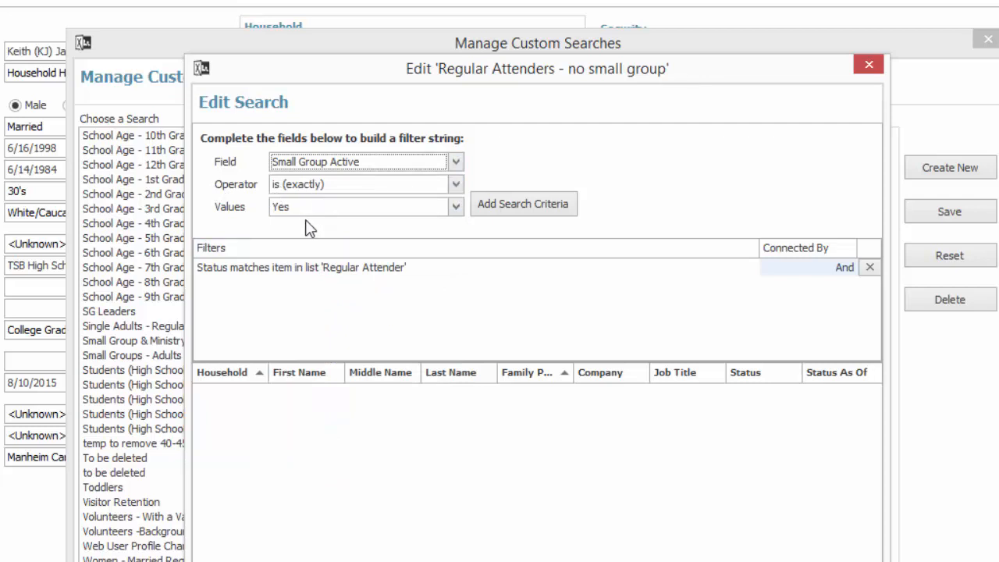
click(506, 210)
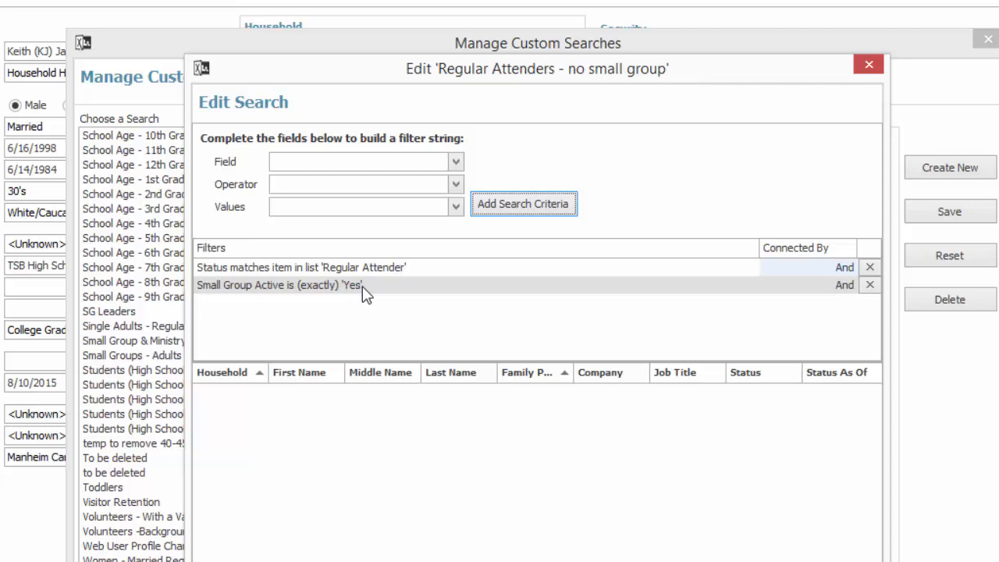
click(836, 289)
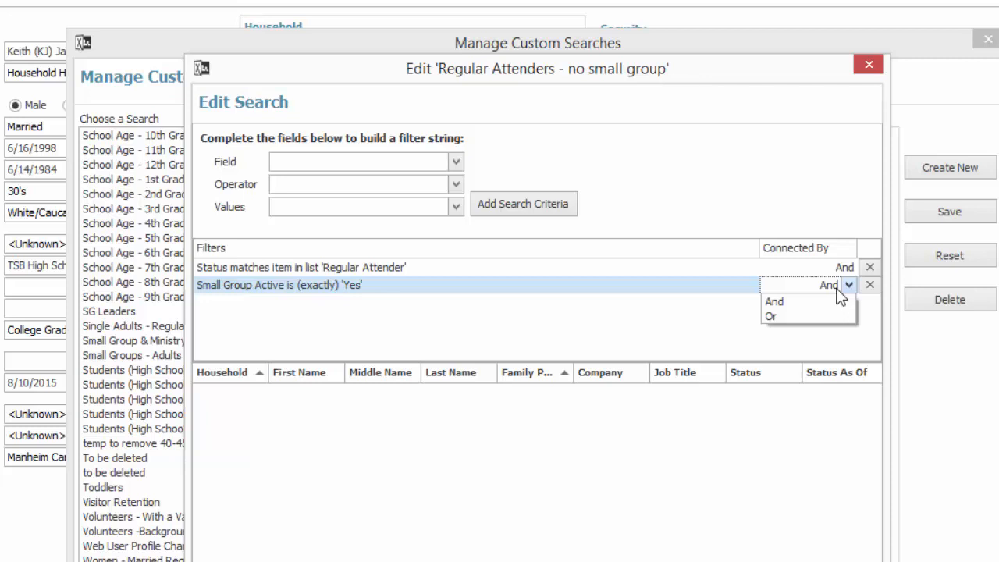
click(641, 317)
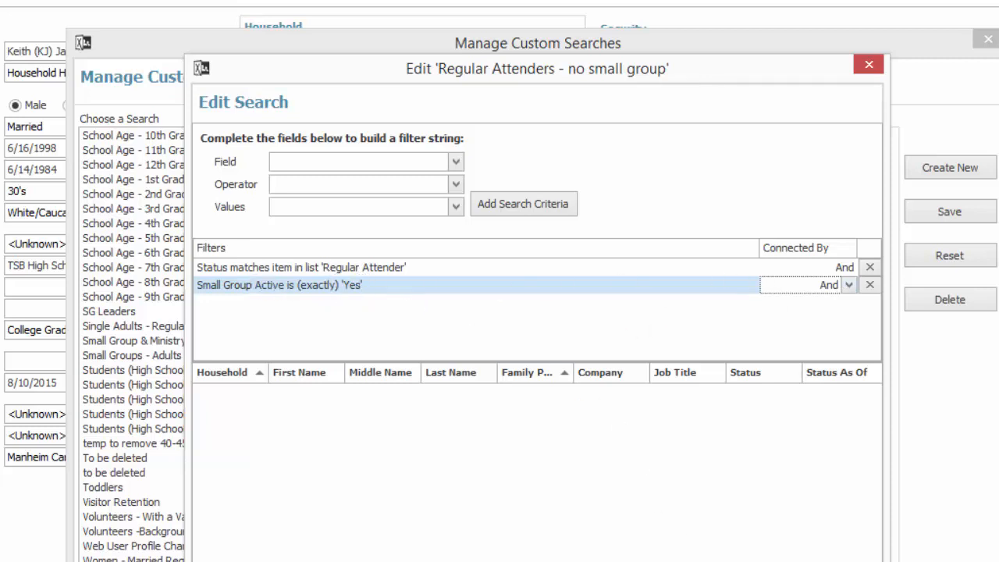
click(530, 559)
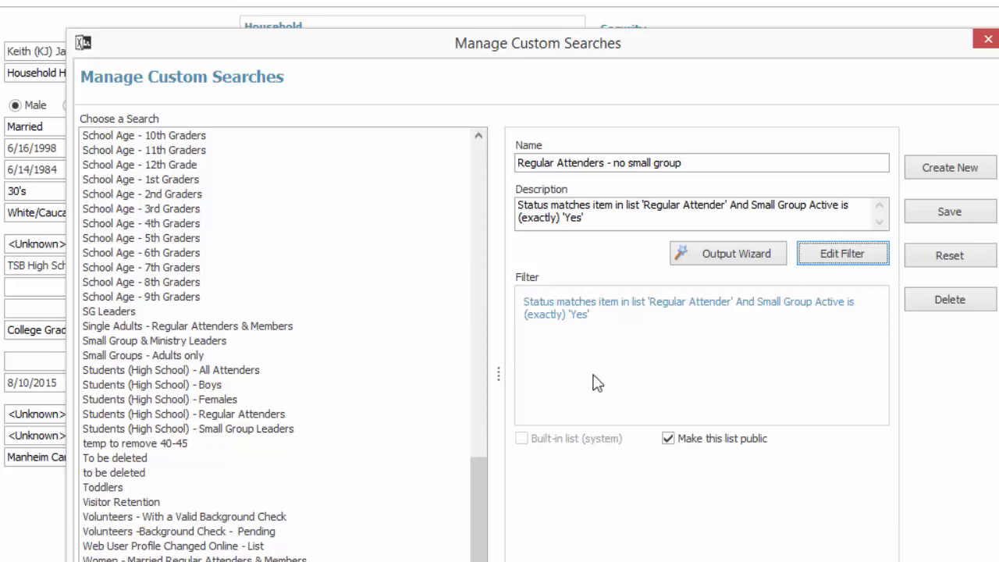
click(950, 215)
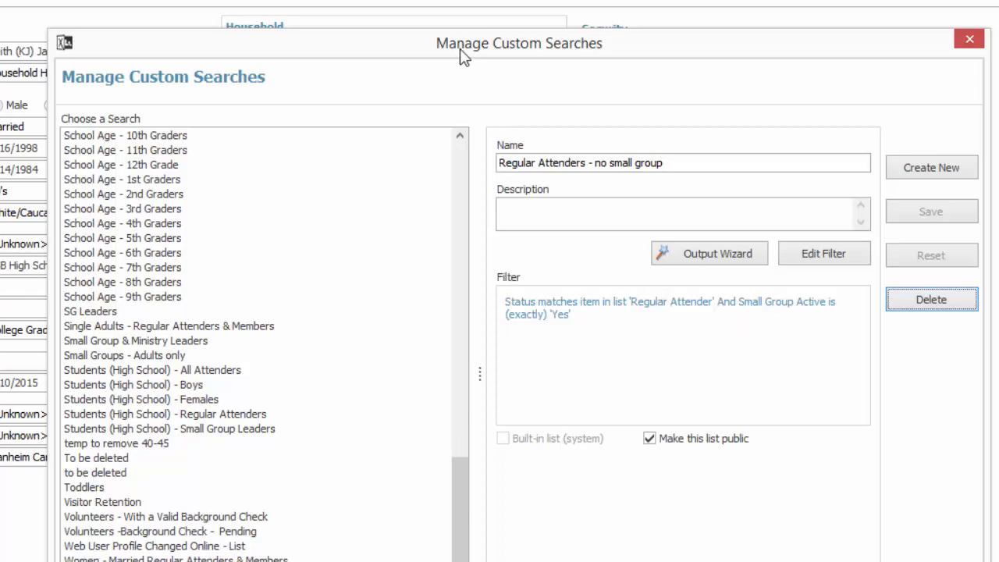
Preview the search as a mailing list with a record for every person, and close the report and custom search windows.
click(720, 256)
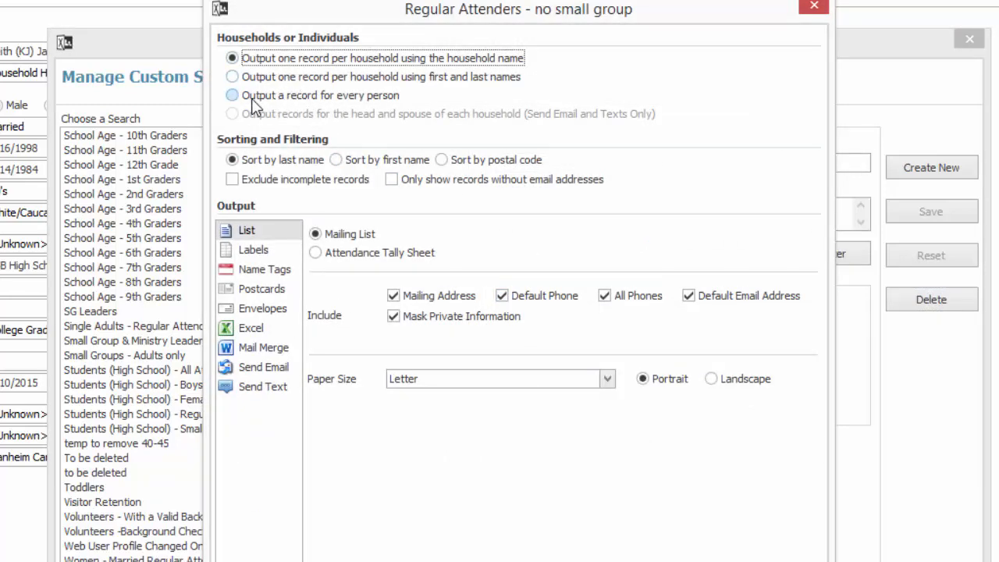
click(232, 96)
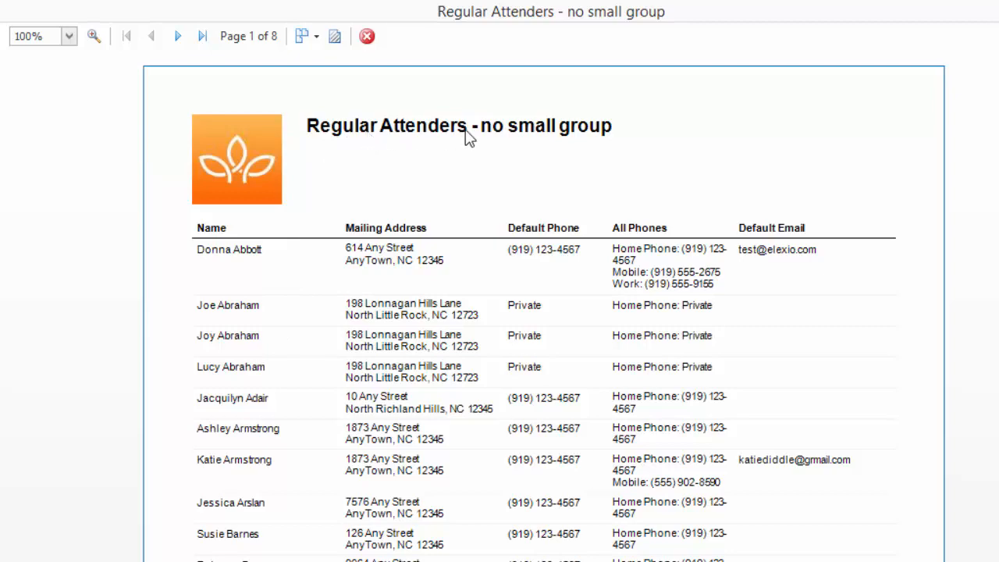
click(367, 37)
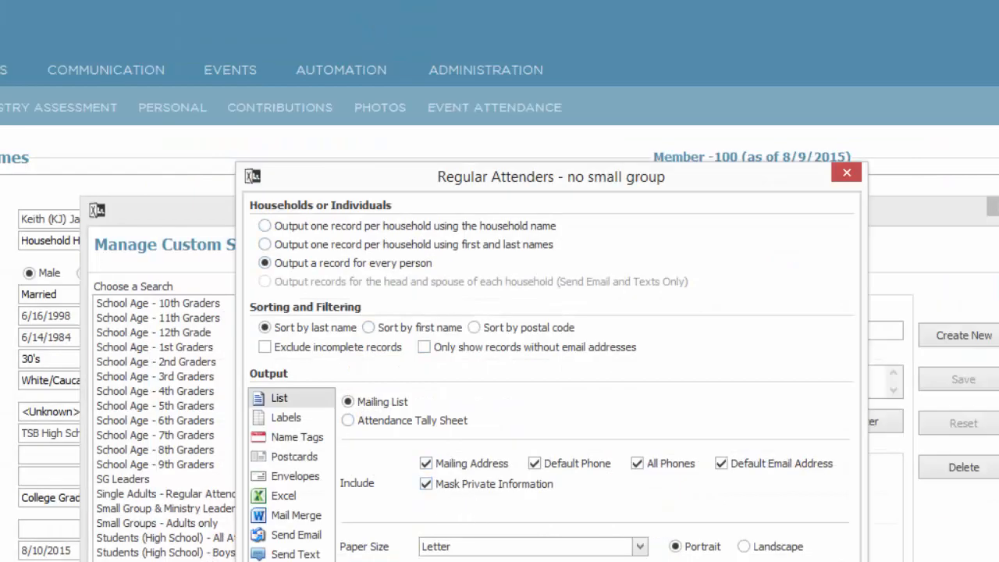
key(Escape)
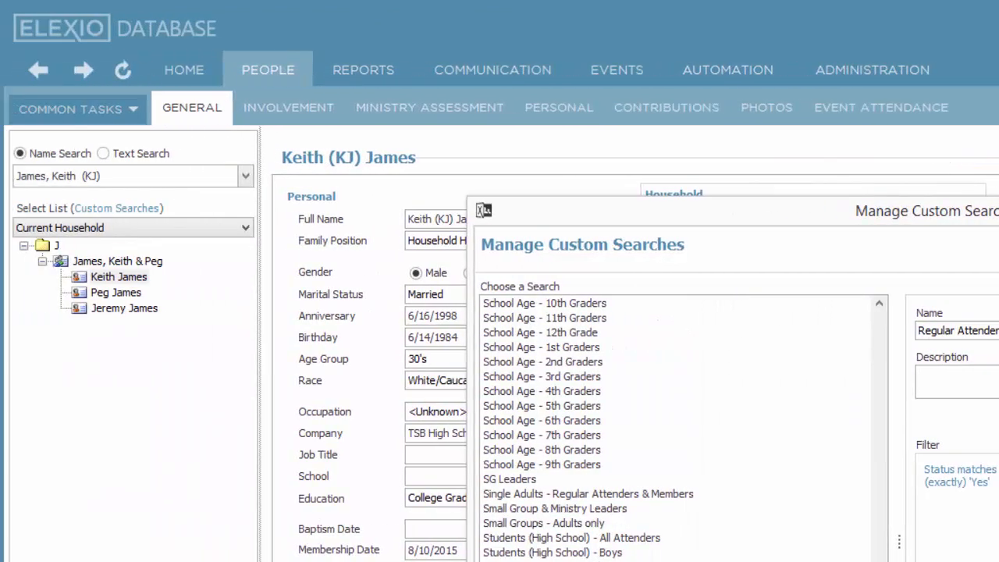
key(Escape)
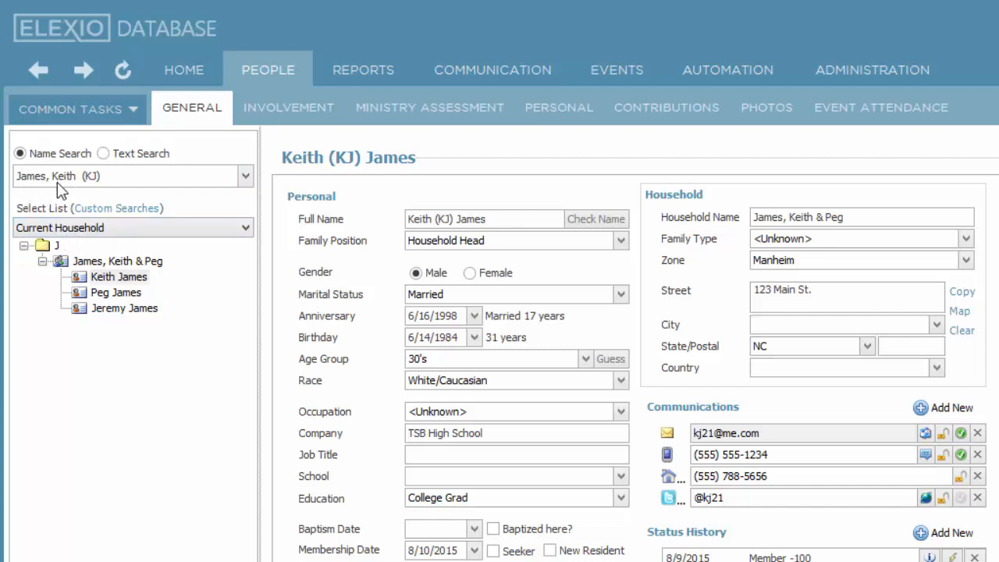
Load the "Regular Attenders - no small group" list in the people navigation tree.
click(244, 227)
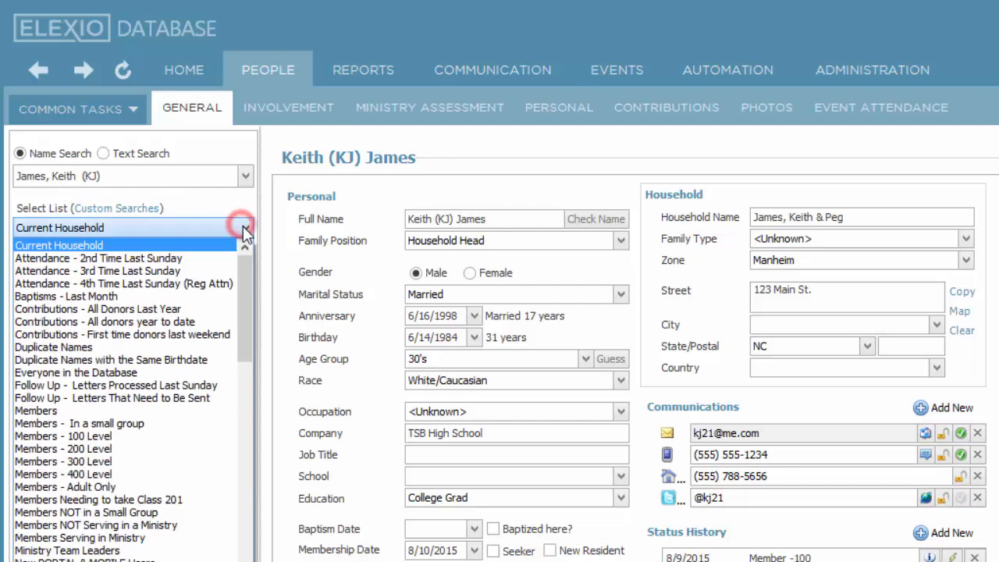
scroll(125, 398, down, 10)
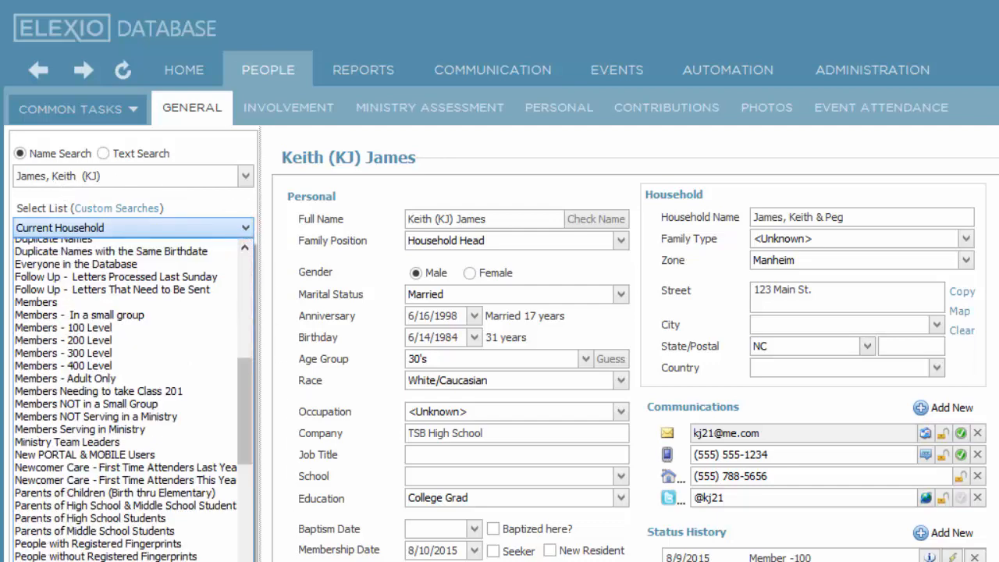
scroll(125, 398, down, 10)
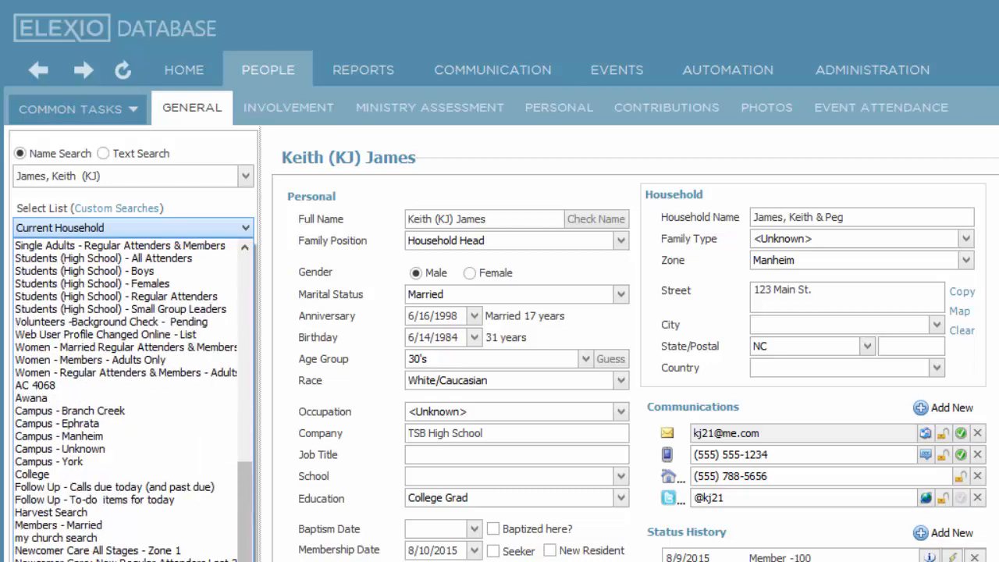
scroll(125, 398, down, 1)
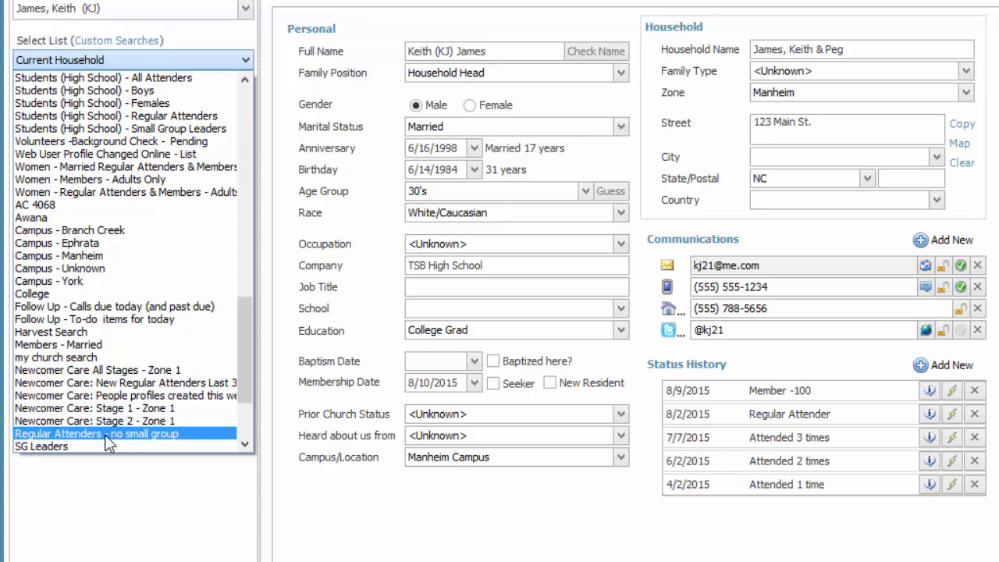
click(107, 434)
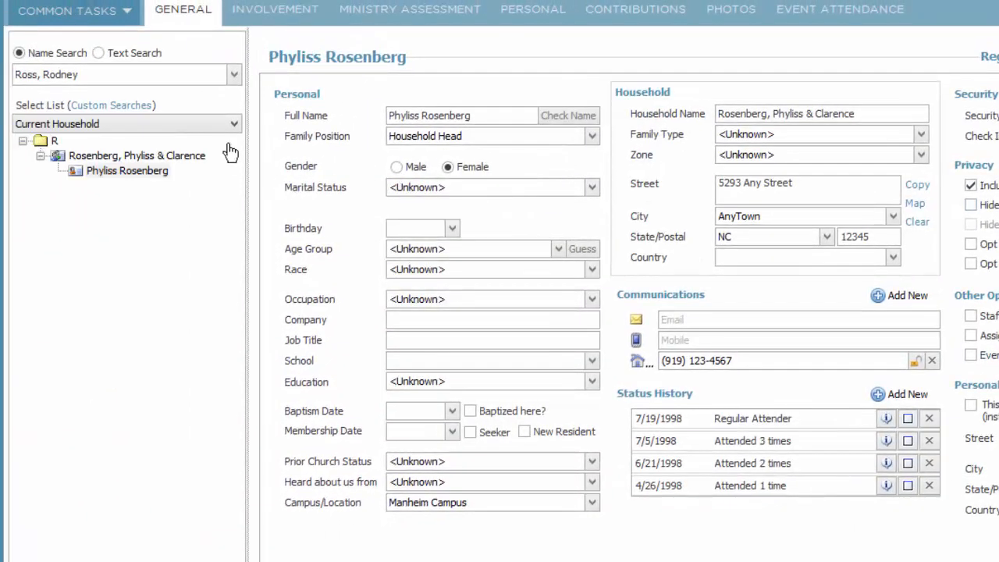
Load the "Status History" list in the people navigation tree and select a household under the letter R.
click(207, 123)
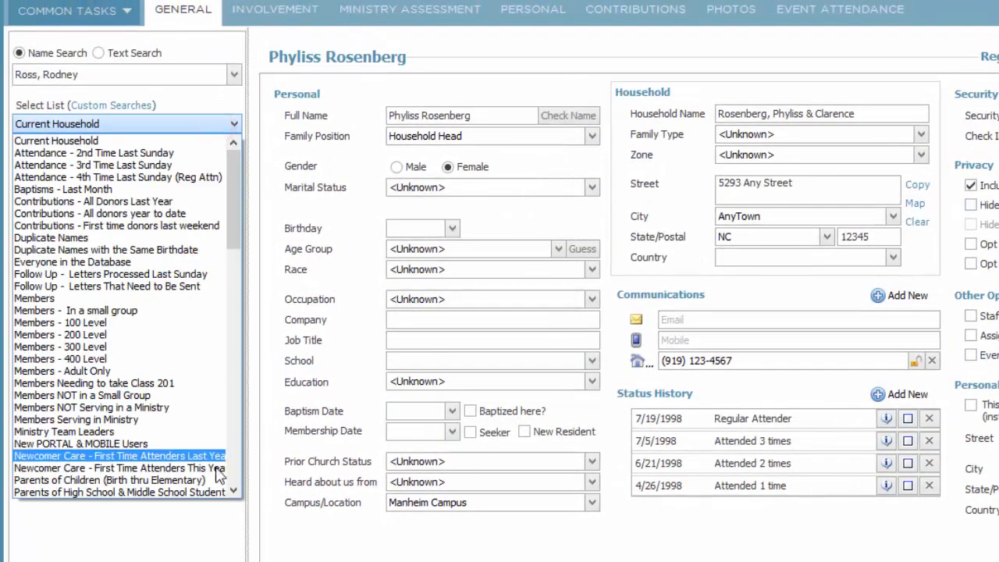
scroll(233, 466, down, 19)
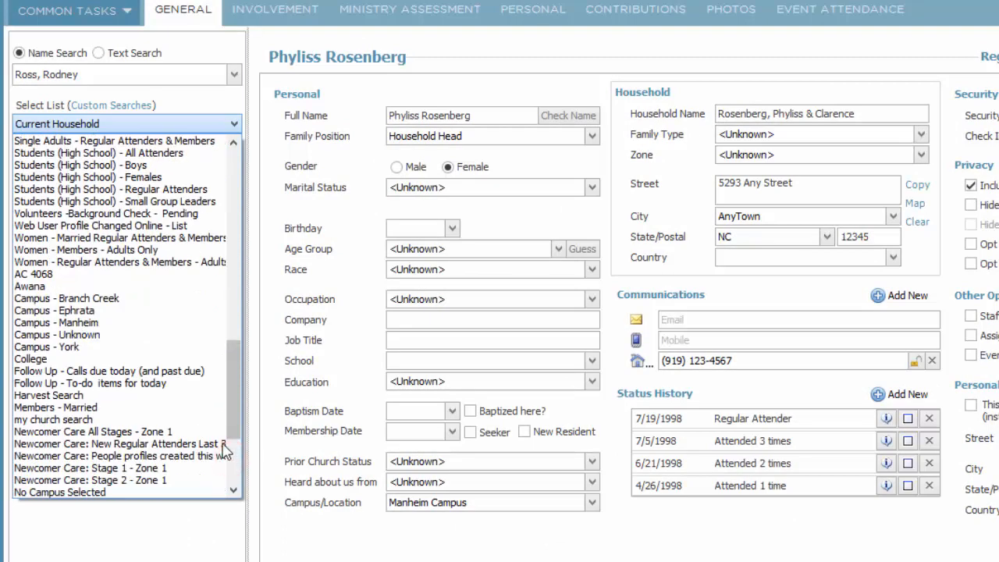
click(235, 475)
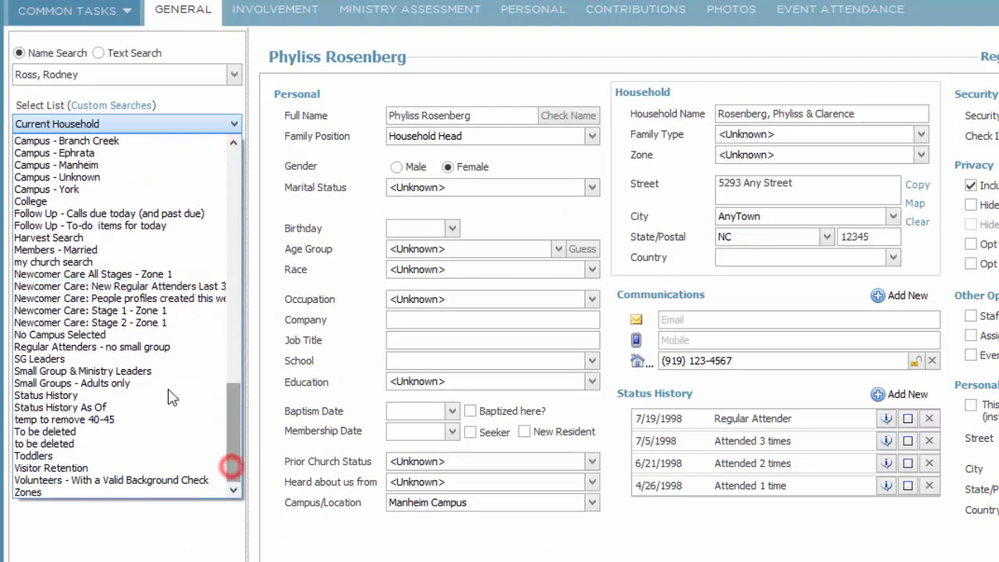
click(63, 396)
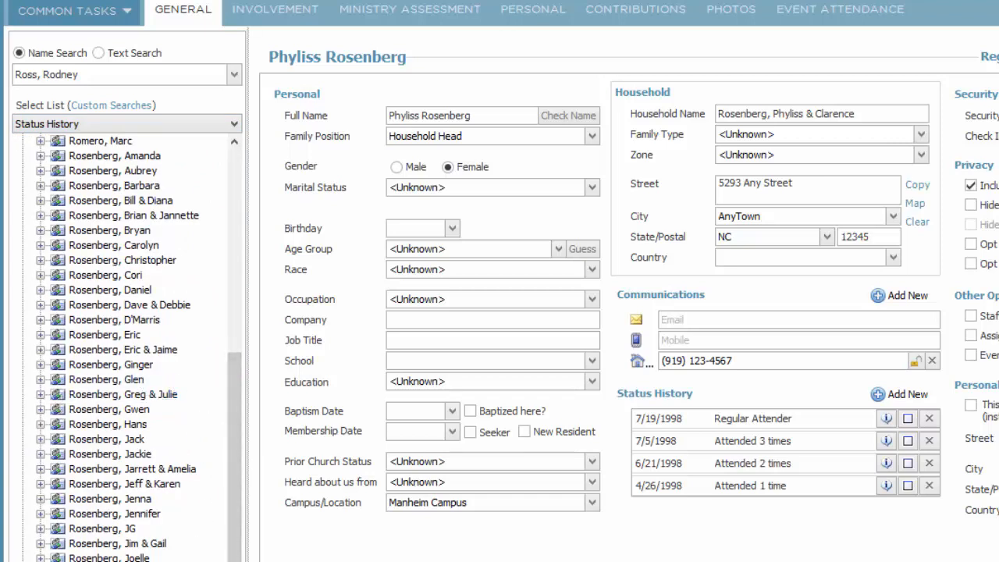
click(93, 560)
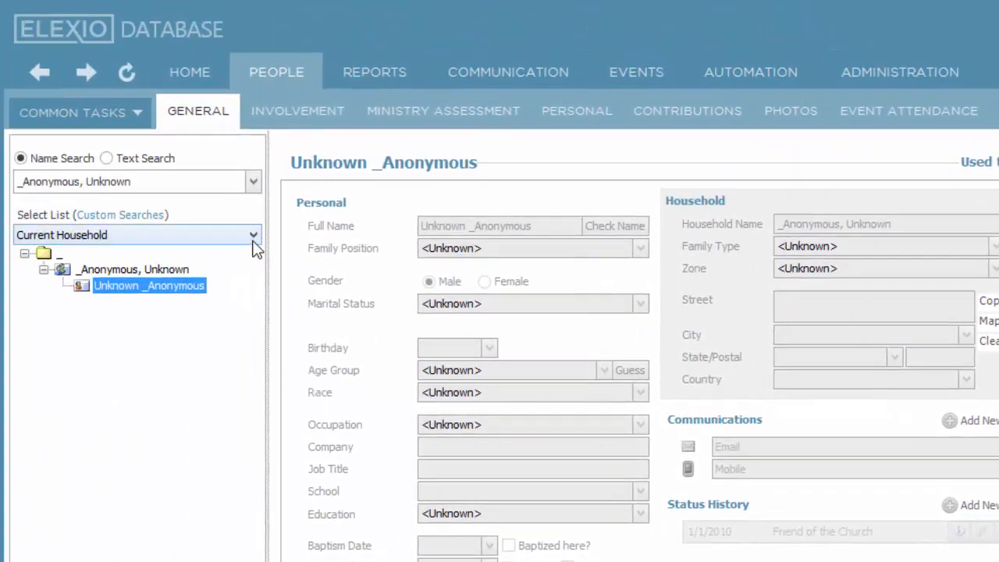
Load the "Status History As Of" list in the people navigation tree and expand its R folder.
click(253, 237)
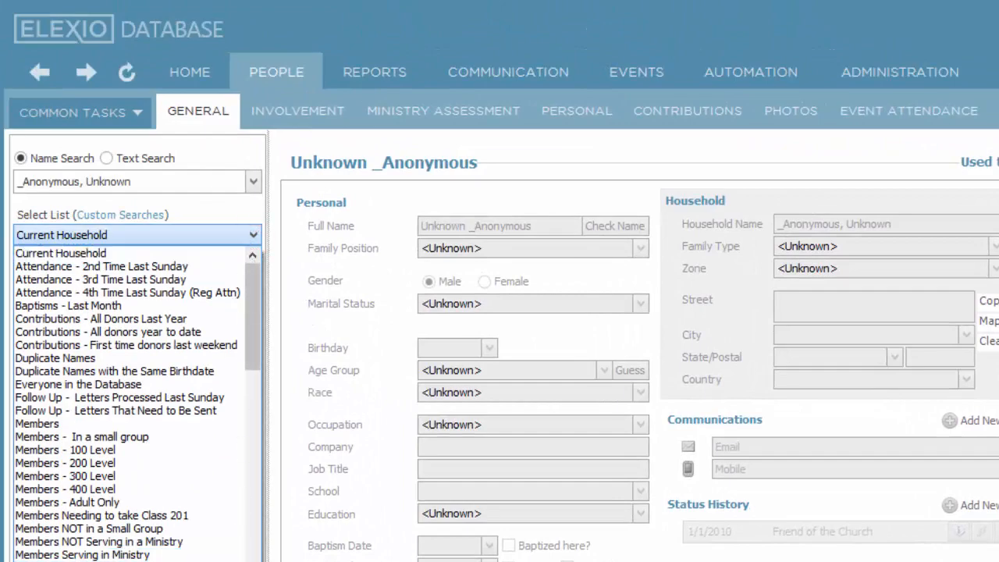
drag(250, 337, 251, 543)
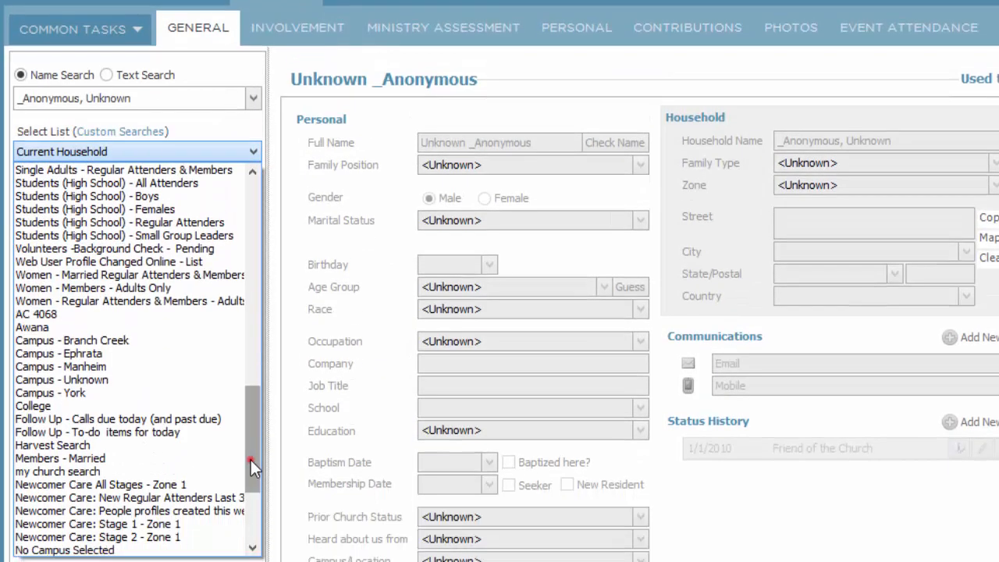
drag(251, 460, 251, 500)
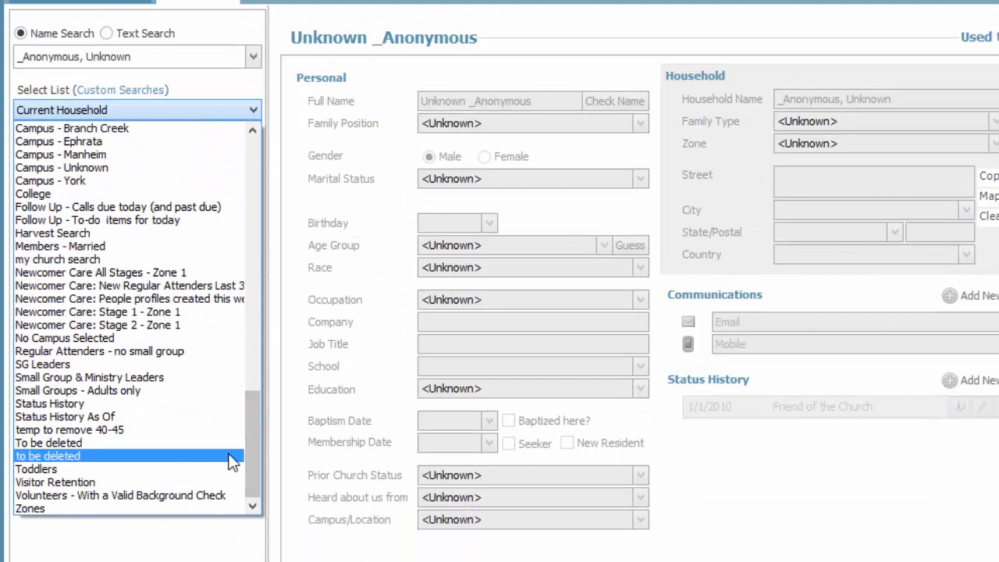
click(108, 419)
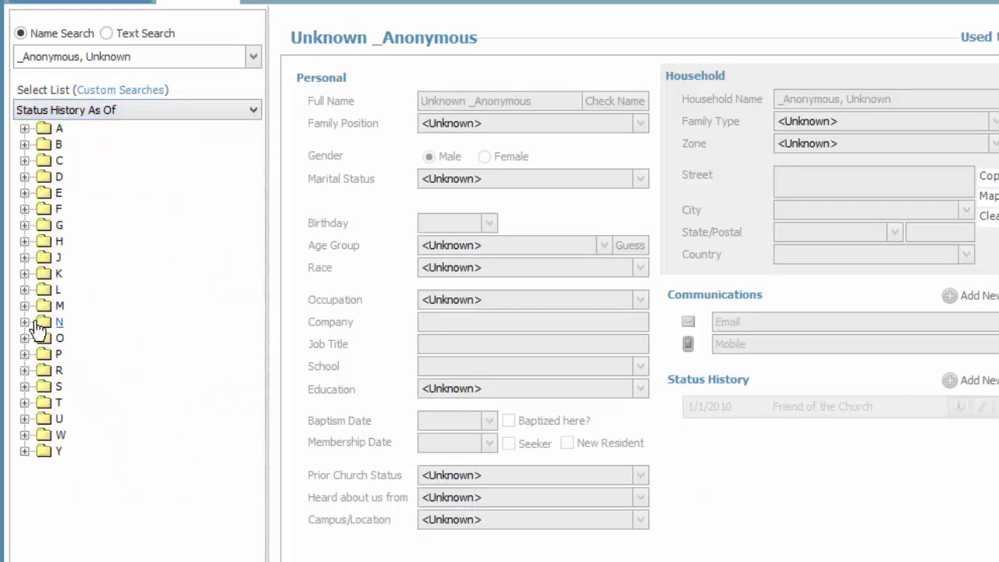
click(25, 370)
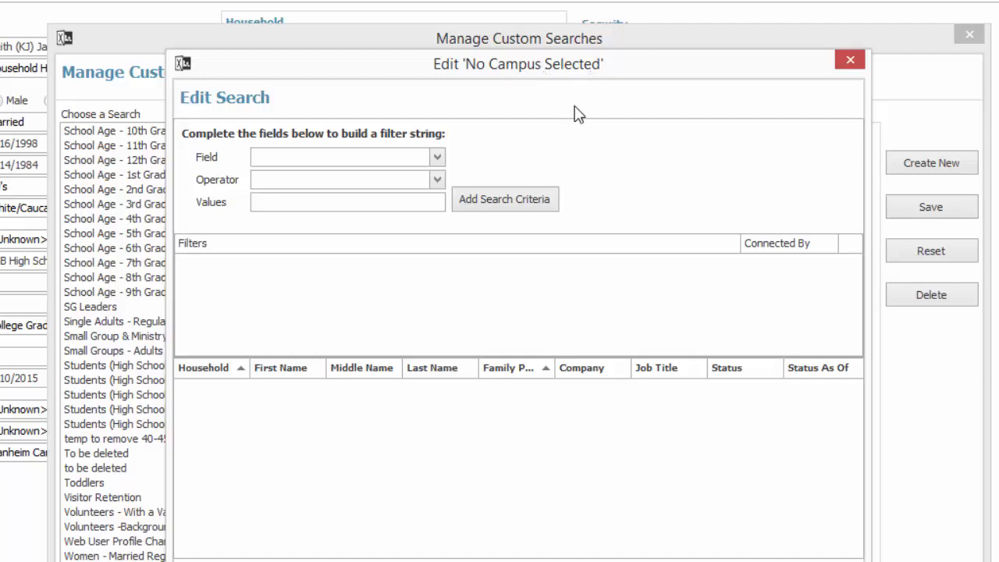
Add the criterion Campus/Location is empty to the "No Campus Selected" custom search.
click(436, 157)
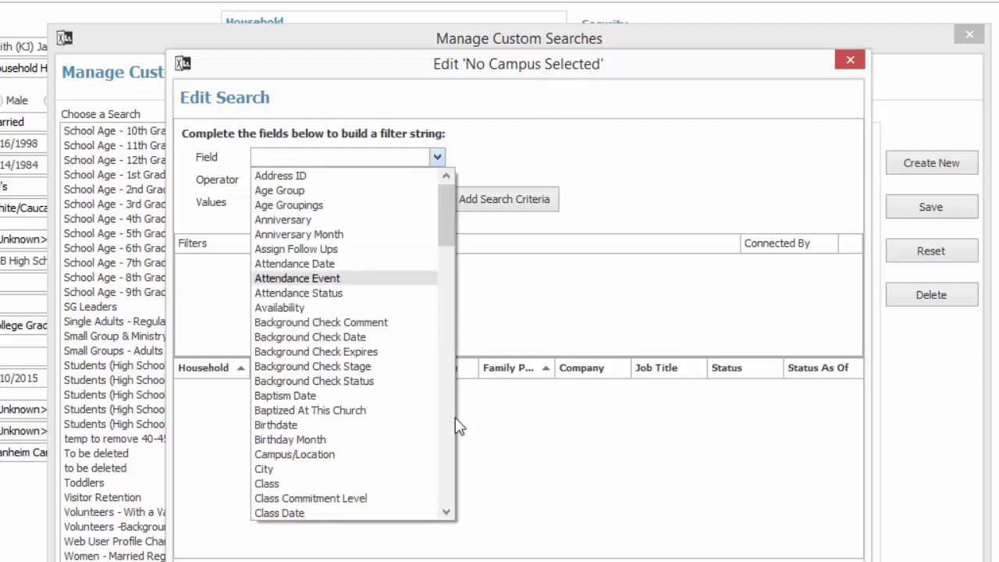
click(445, 513)
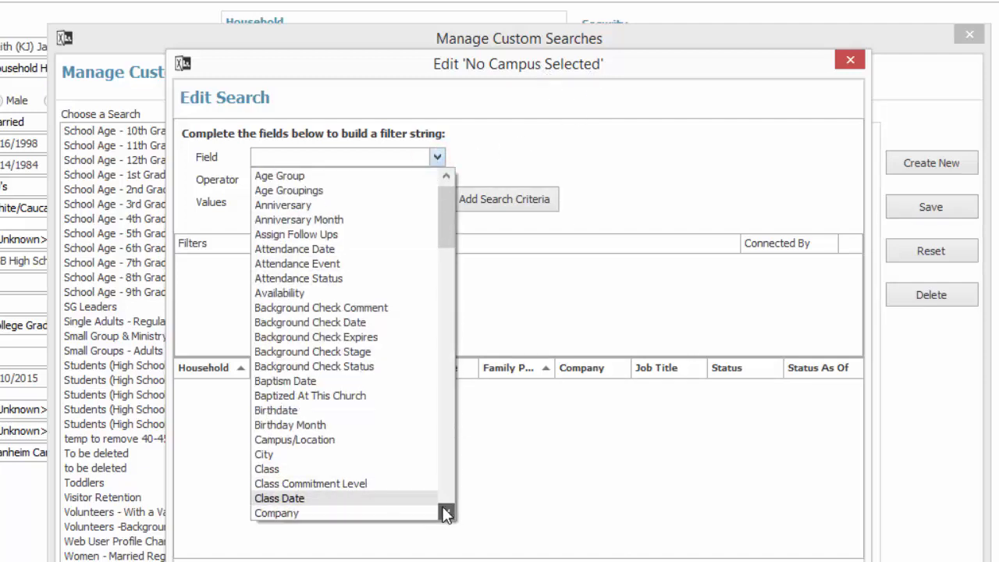
click(445, 512)
click(445, 513)
click(446, 512)
click(446, 512)
click(446, 513)
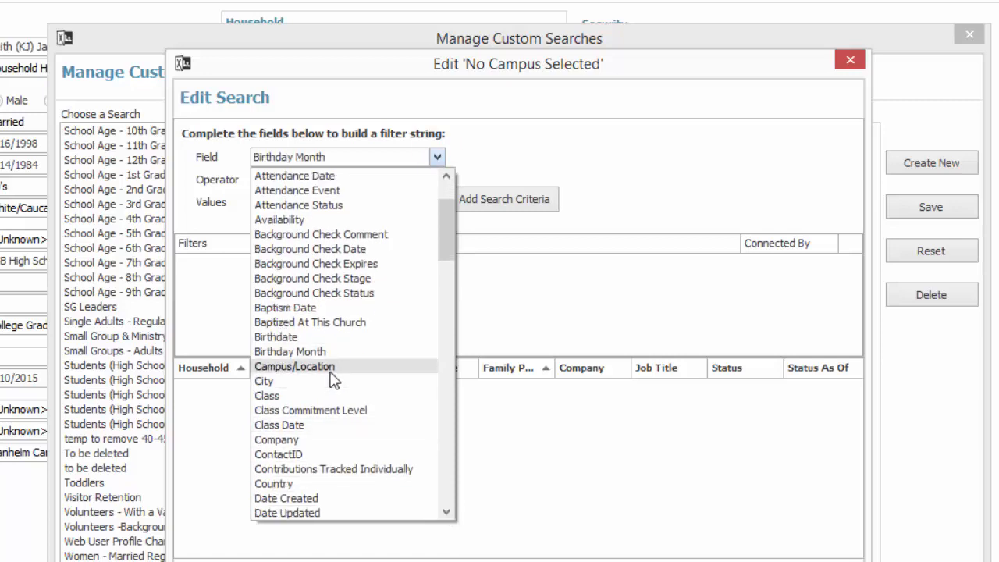
click(386, 366)
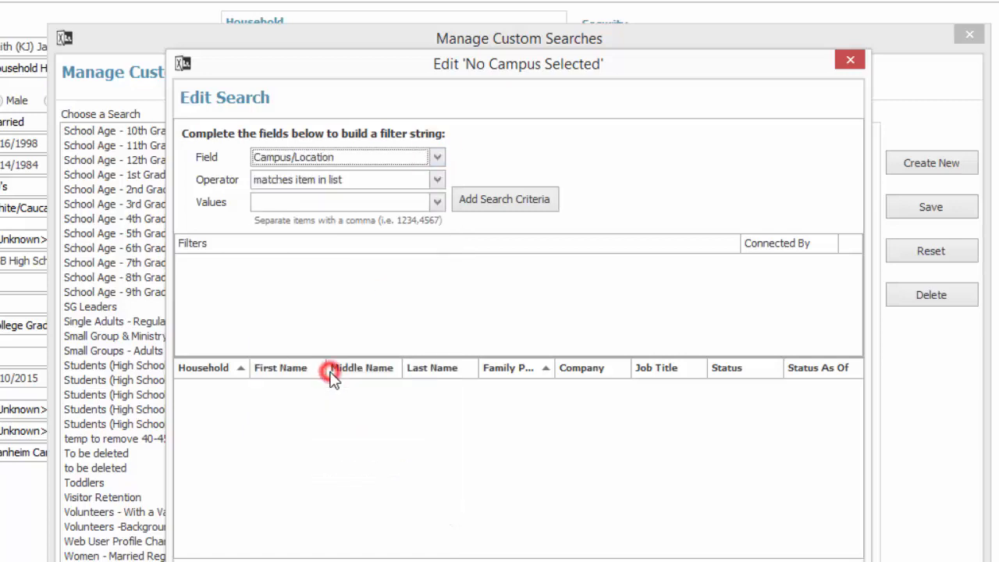
click(436, 180)
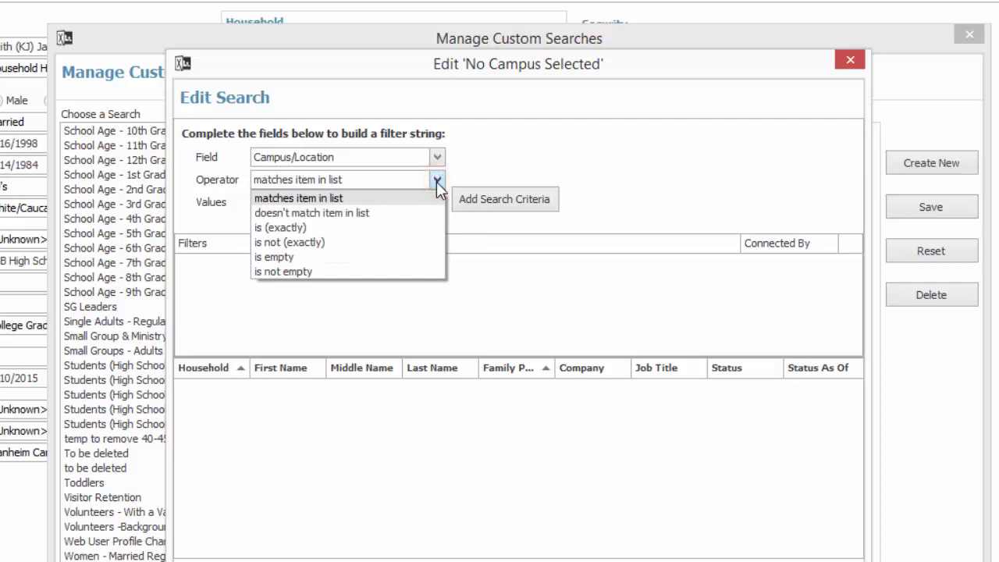
click(282, 258)
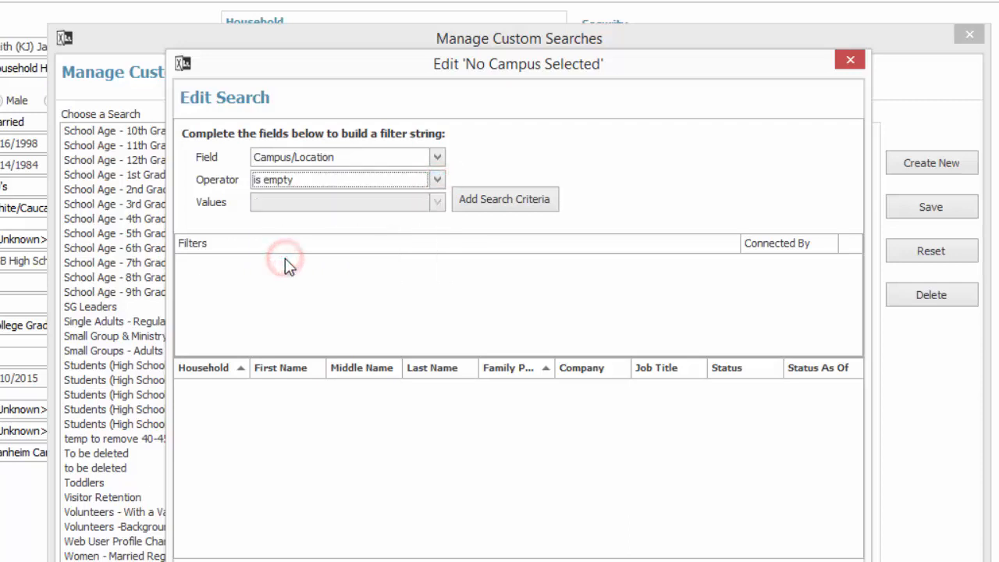
click(512, 207)
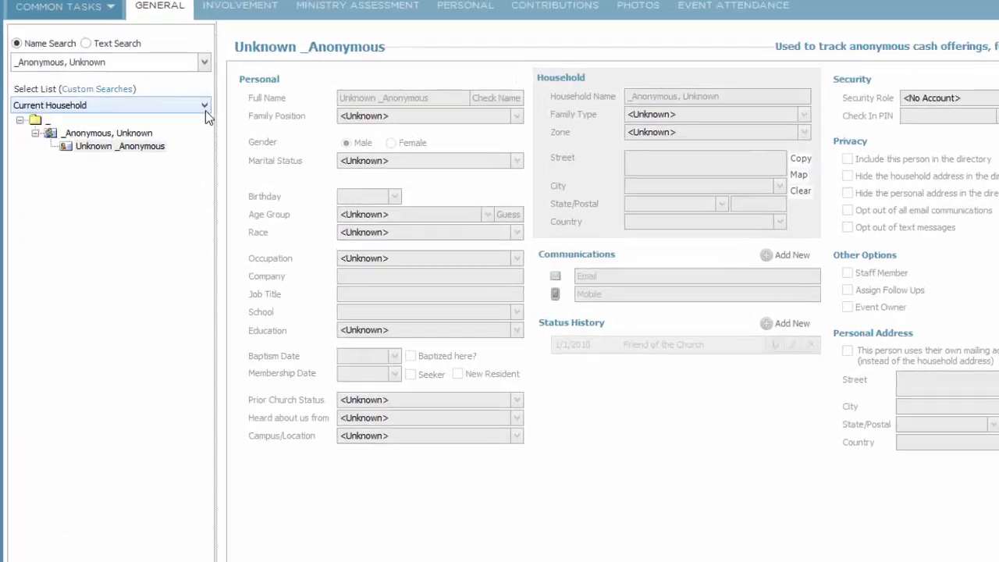
Load the "Campus - Unknown" list in the people navigation tree.
click(204, 105)
click(202, 389)
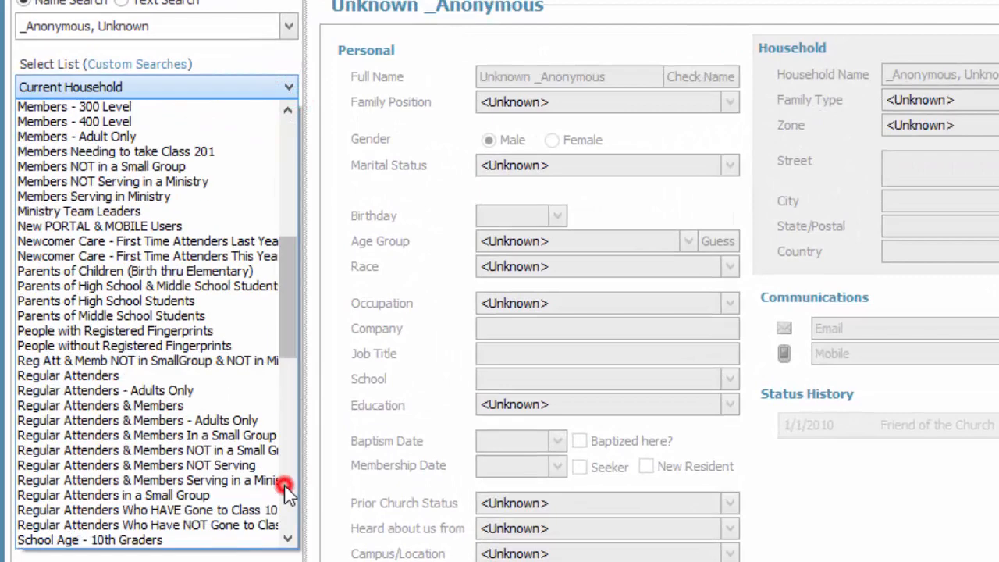
click(286, 490)
click(286, 490)
click(287, 490)
click(286, 490)
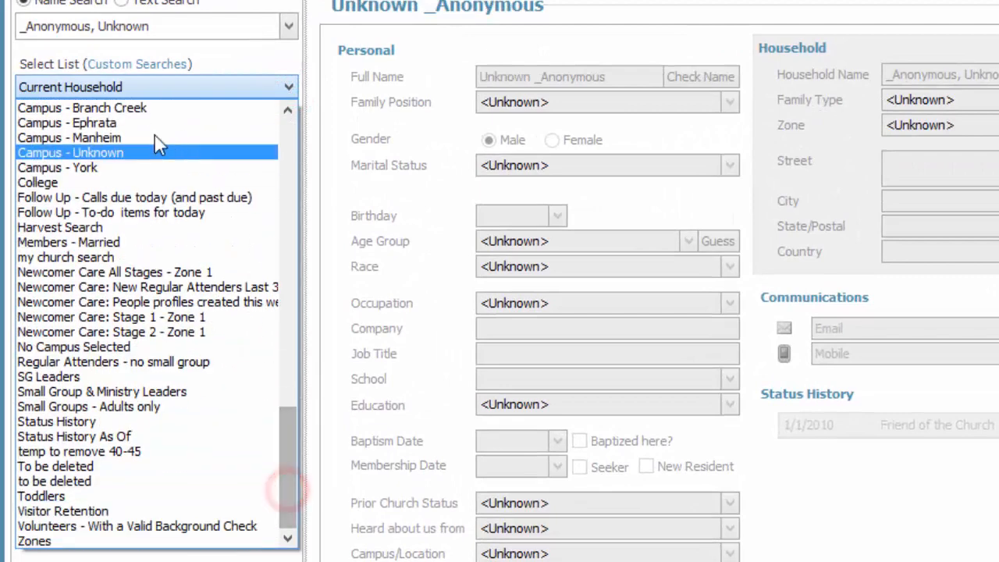
click(134, 152)
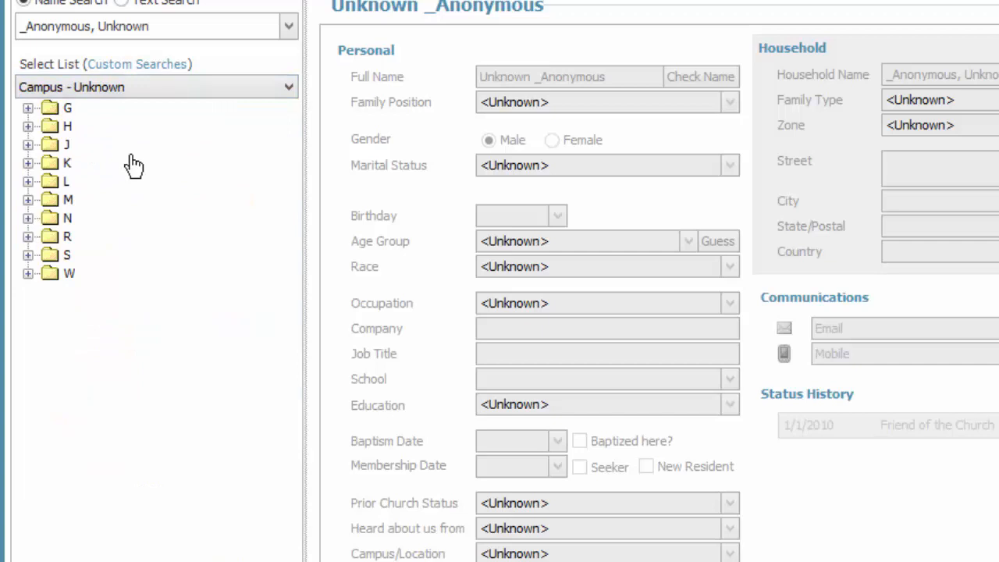
Expand the G folder and its household, and display the record of the person listed there.
click(28, 108)
click(89, 130)
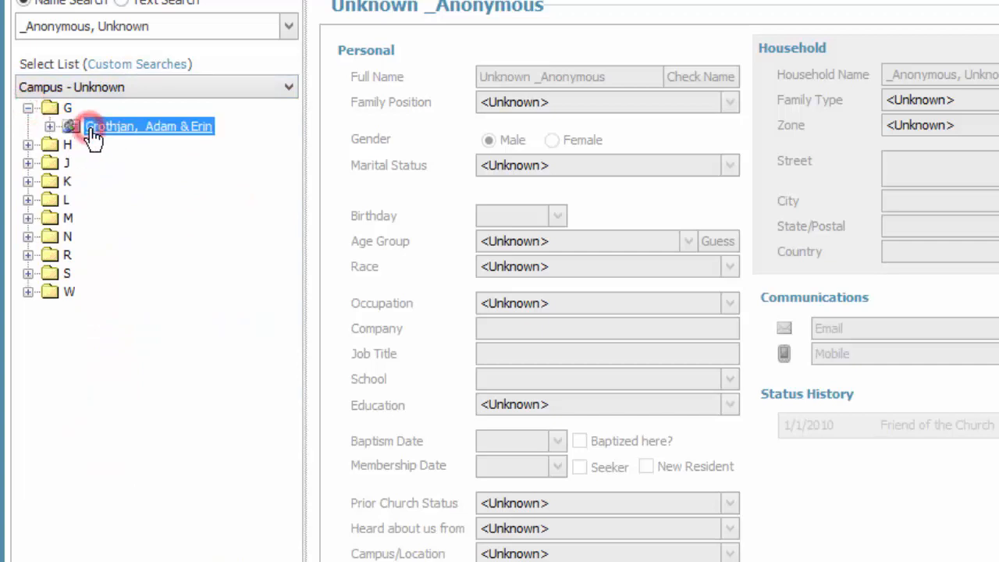
click(51, 127)
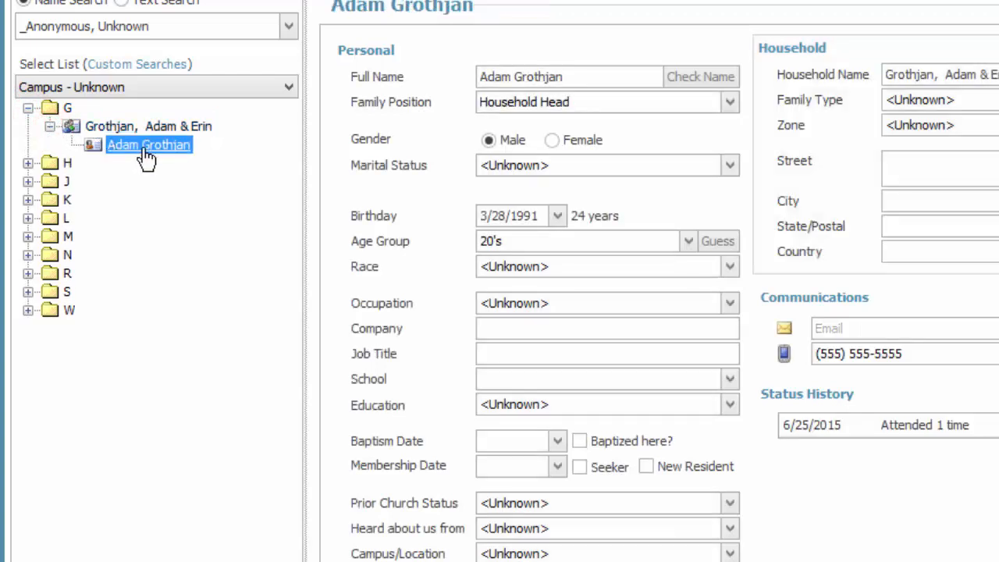
click(142, 151)
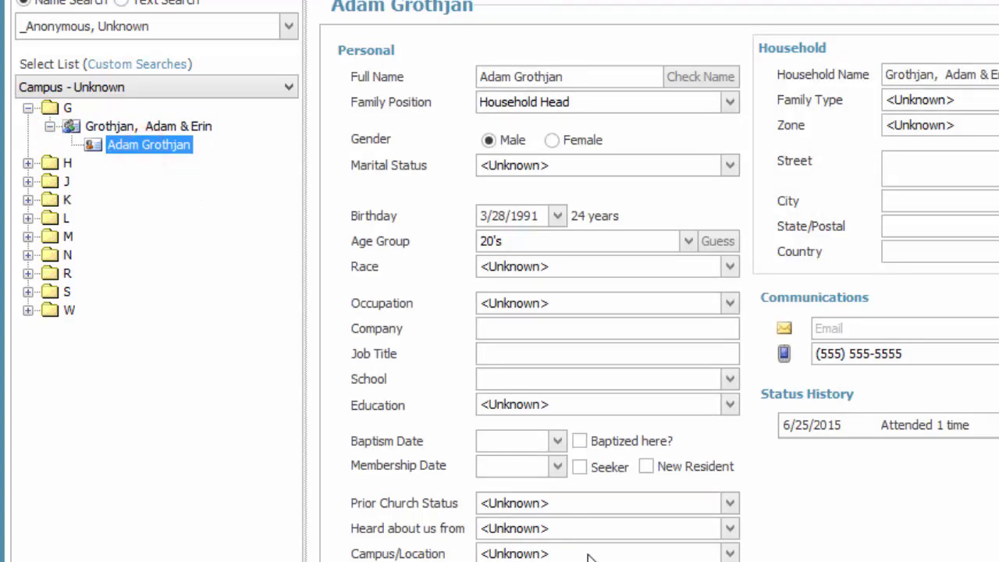